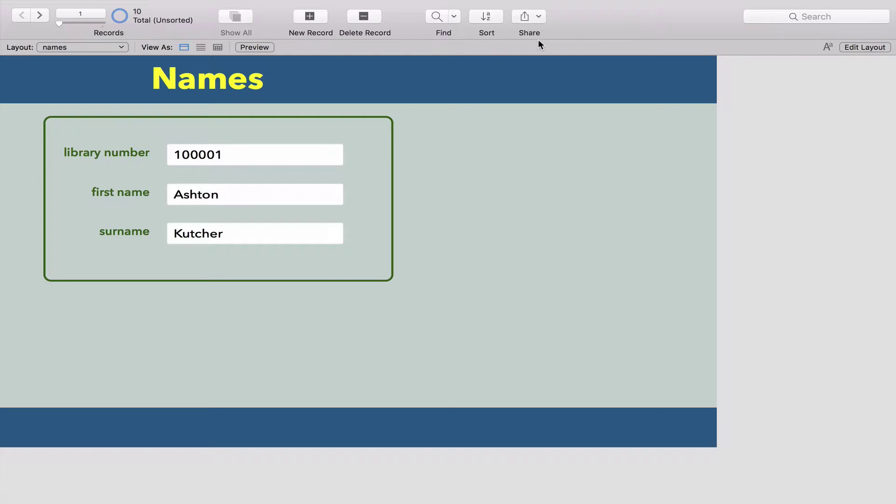
- In Layout mode, draw a button labelled 'Next' below the name fields
left_click(873, 48)
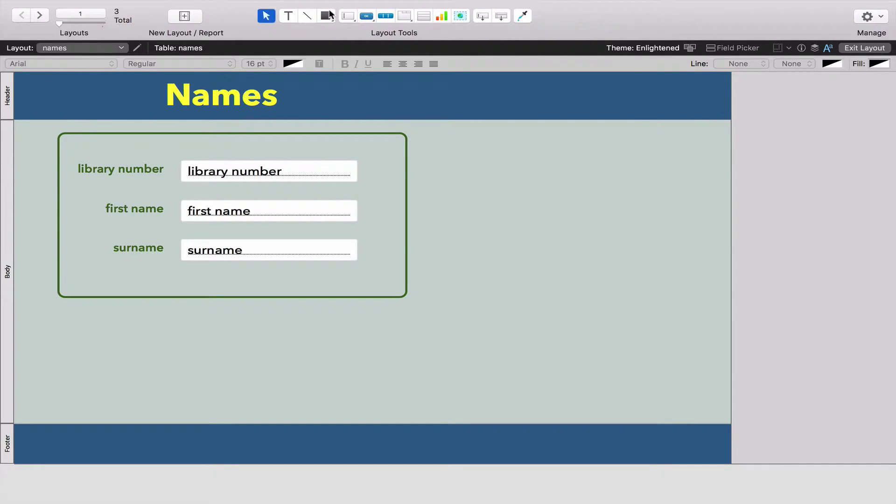
left_click(367, 16)
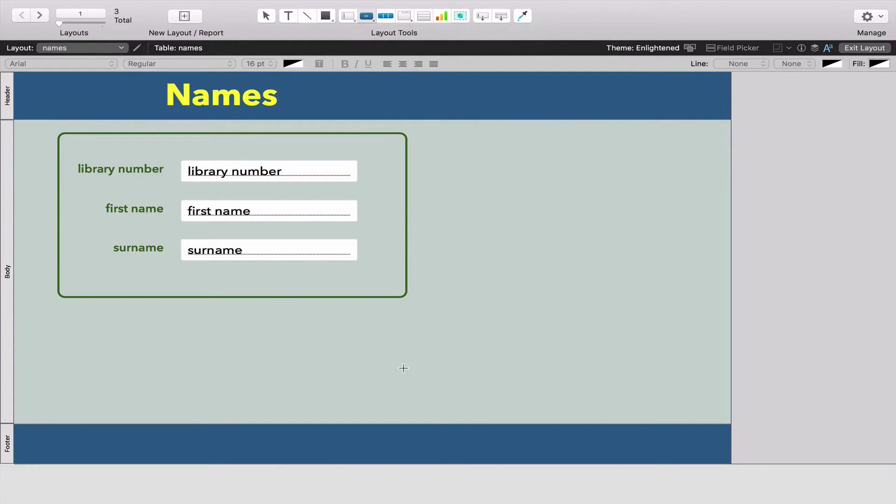
left_click_drag(362, 350, 459, 372)
type("Next")
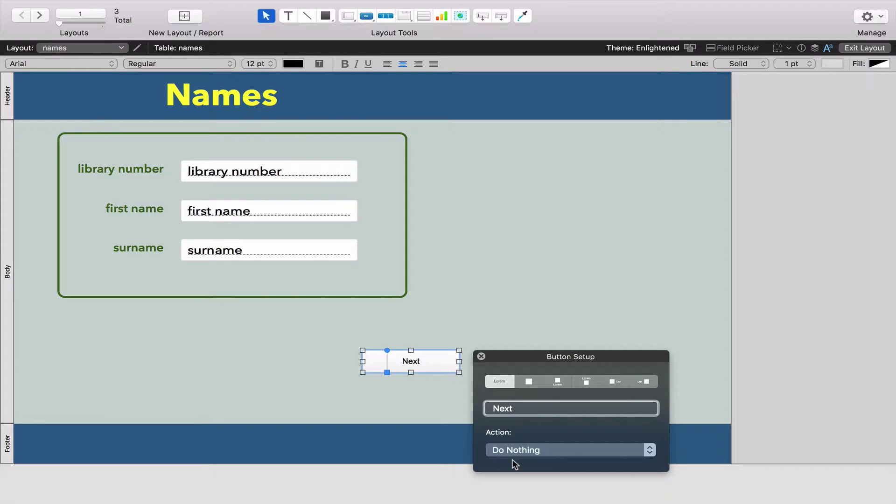
left_click(636, 454)
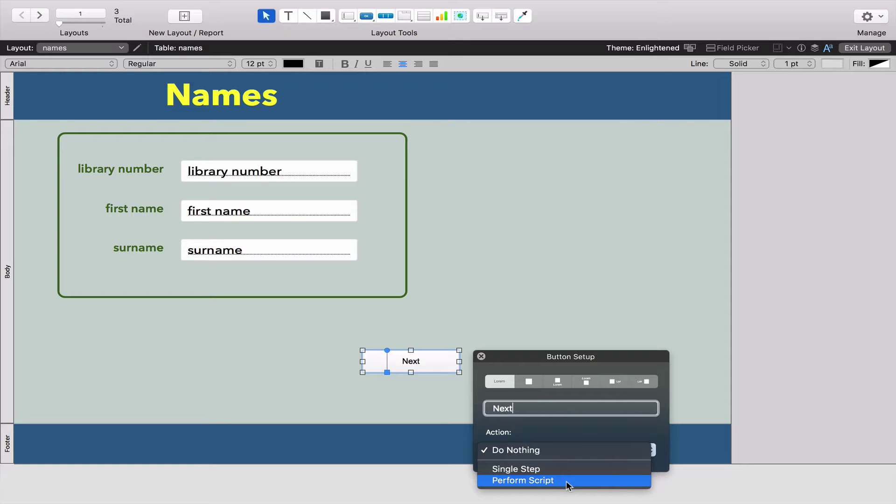
- Give the Next button a single-step Go to Record/Request/Page action, found by searching 'record'
left_click(566, 471)
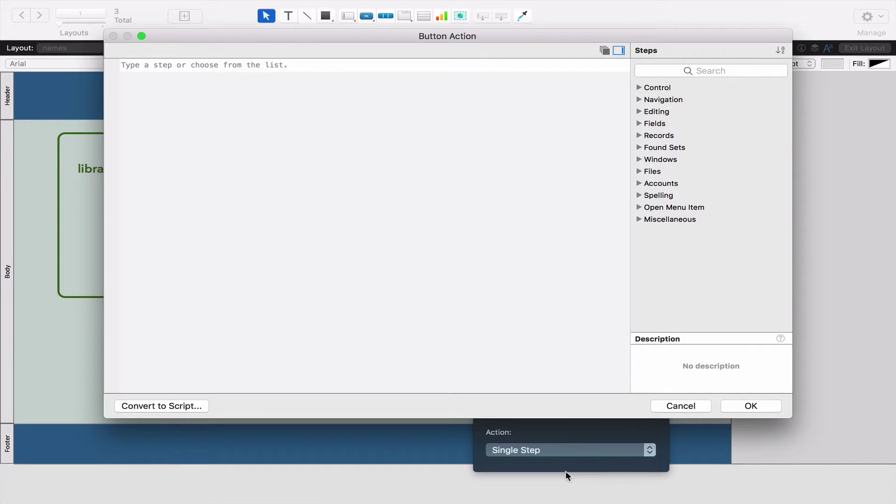
left_click_drag(469, 36, 447, 73)
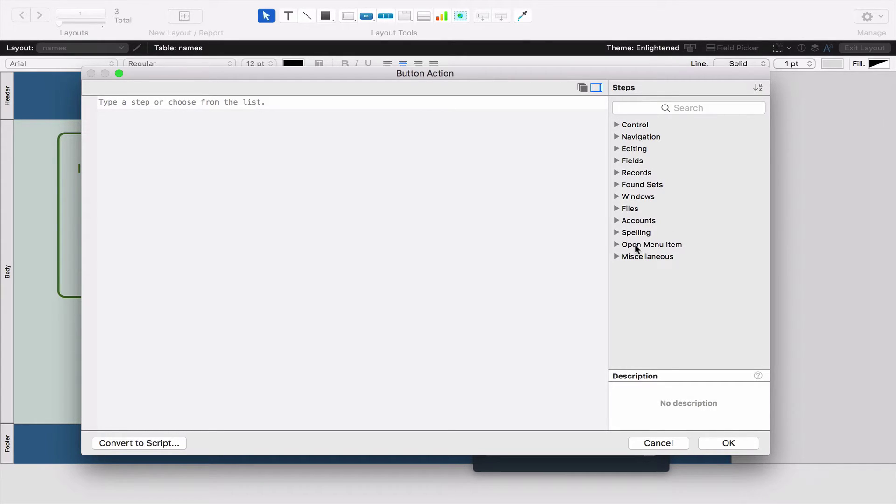
left_click(670, 111)
type("rec")
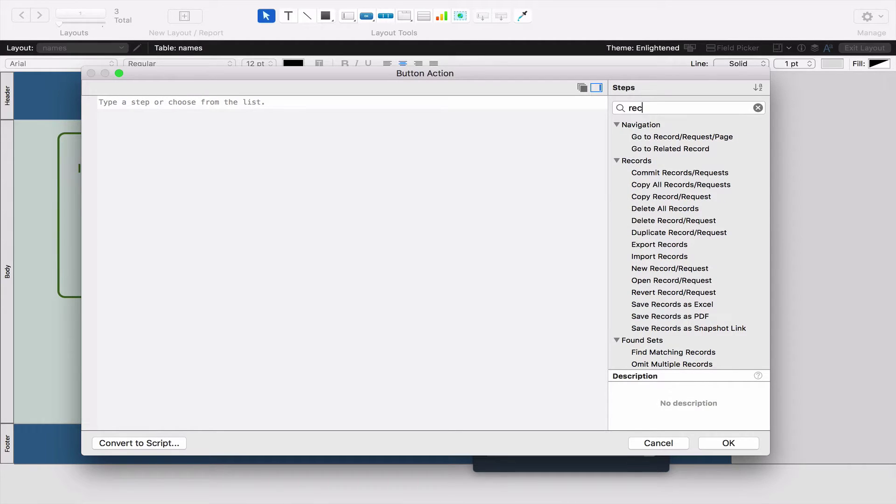
type("ord")
scroll(667, 258, "down", 5)
scroll(667, 258, "up", 5)
left_click(653, 136)
double_click(654, 137)
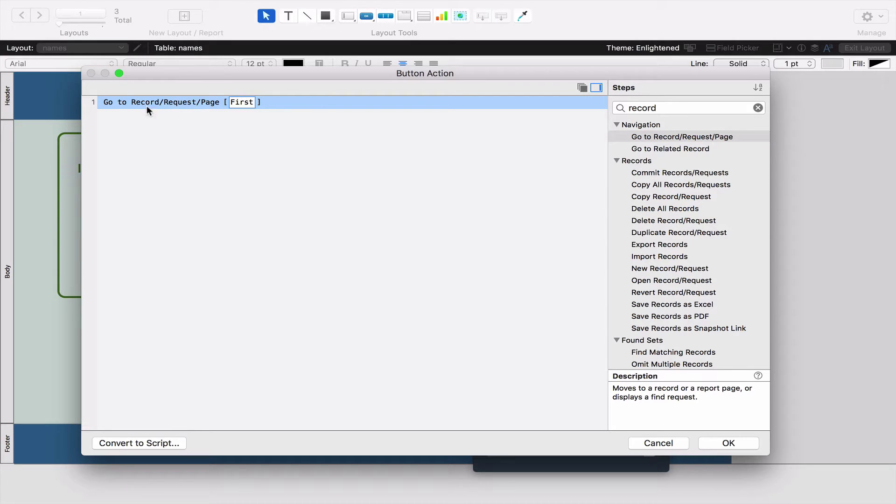
- Set the step to go to the Next record and close Button Setup
left_click(236, 101)
left_click(246, 138)
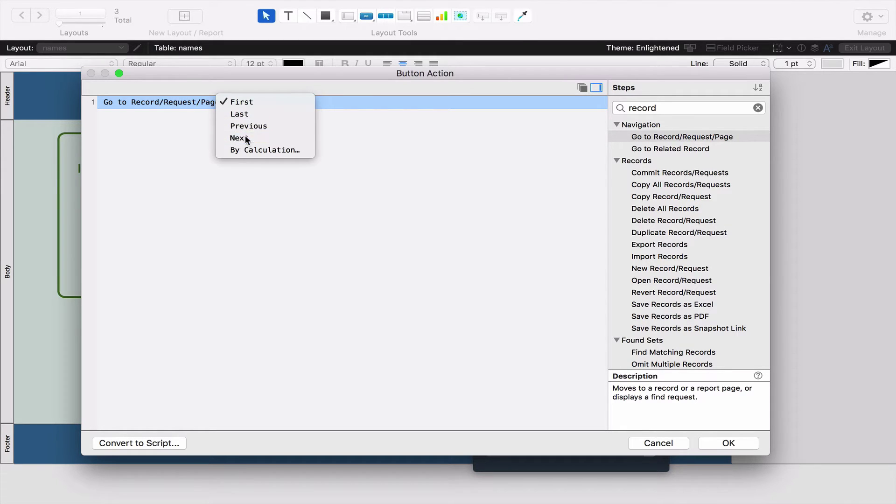
left_click(707, 441)
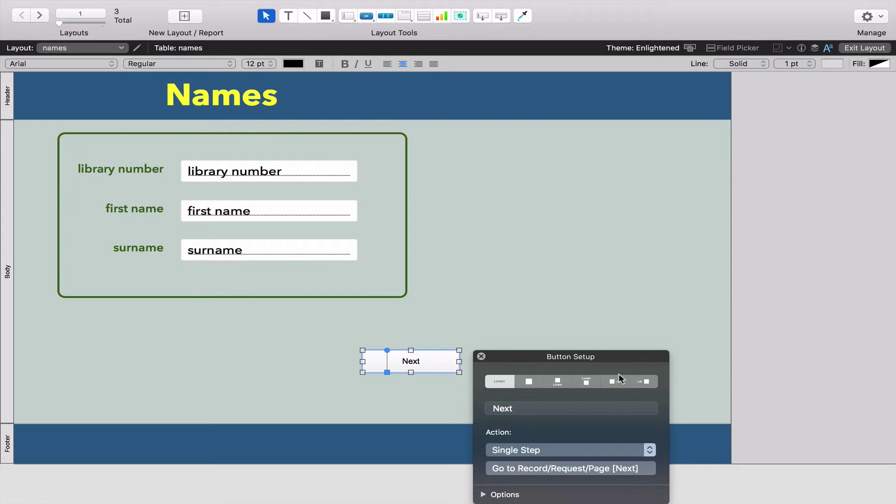
left_click(481, 356)
left_click(548, 313)
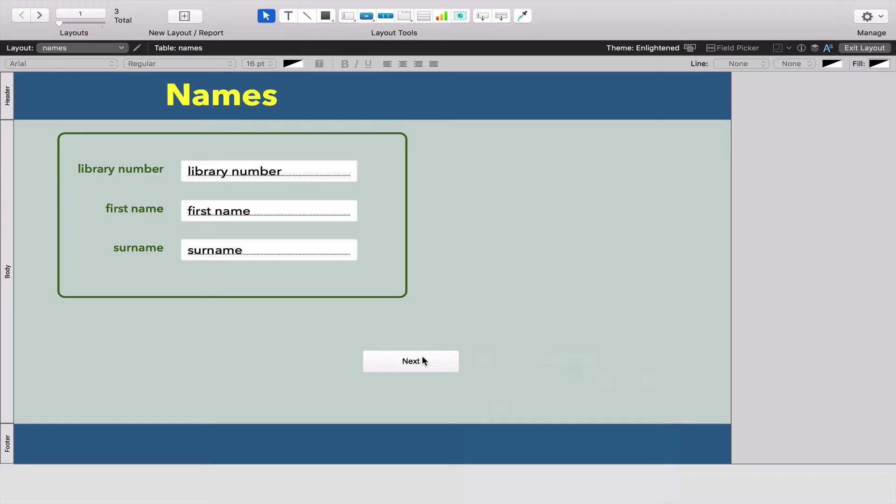
- Draw a second button left of Next and label it 'Prev'
left_click(370, 18)
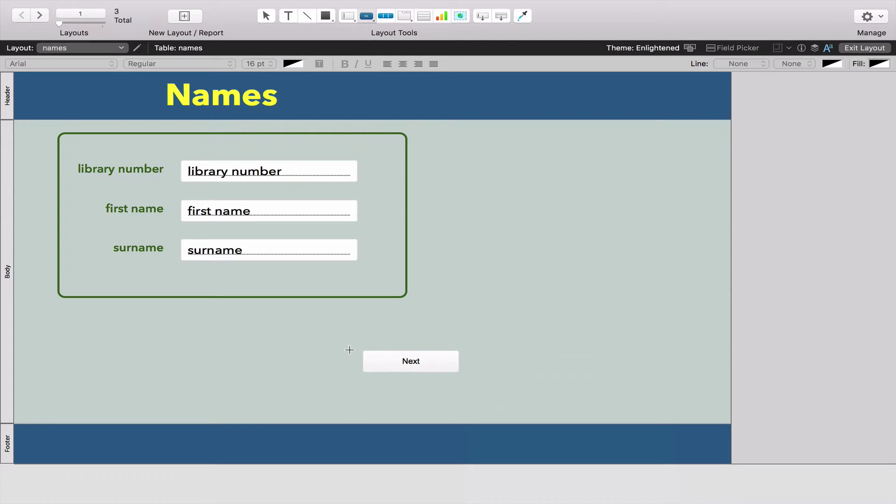
left_click_drag(350, 350, 261, 372)
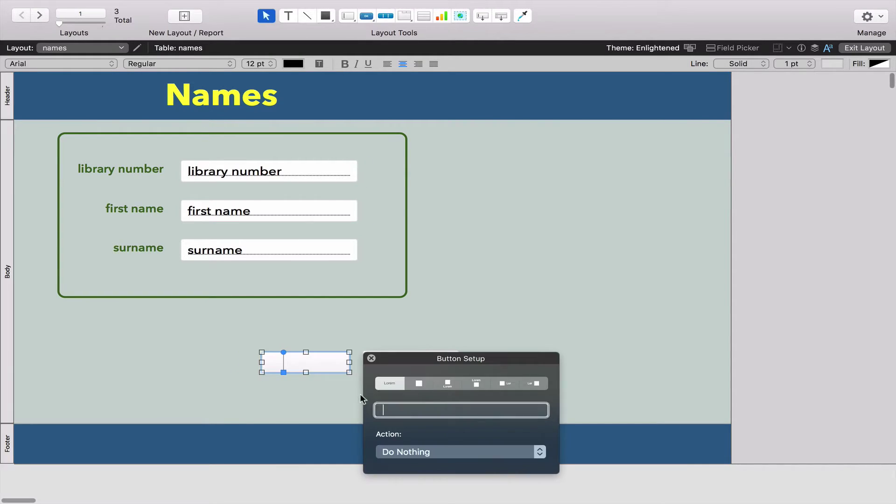
type("Prev")
- Set the Prev button's action to Go to Record/Request/Page [Previous]
left_click(436, 450)
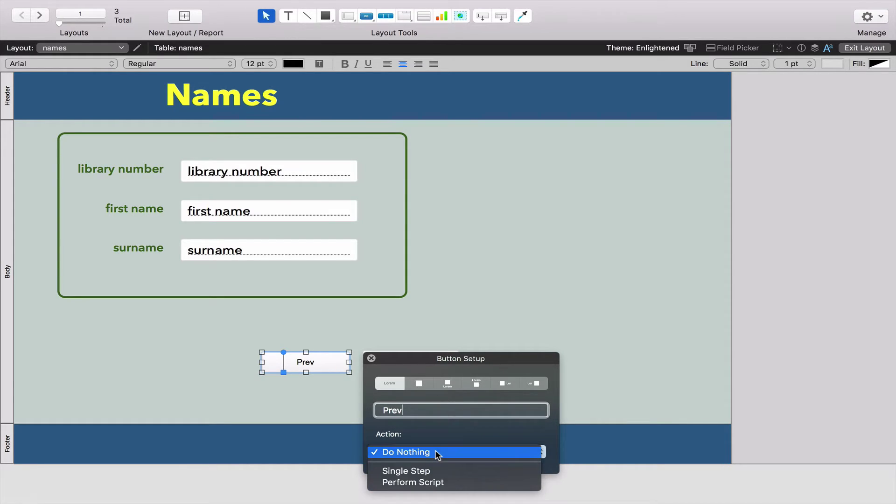
left_click(433, 482)
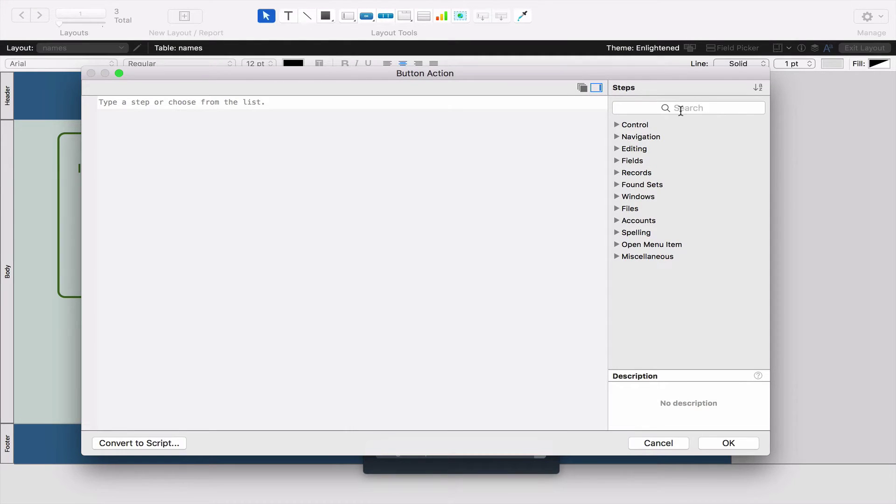
left_click(691, 109)
type("reco")
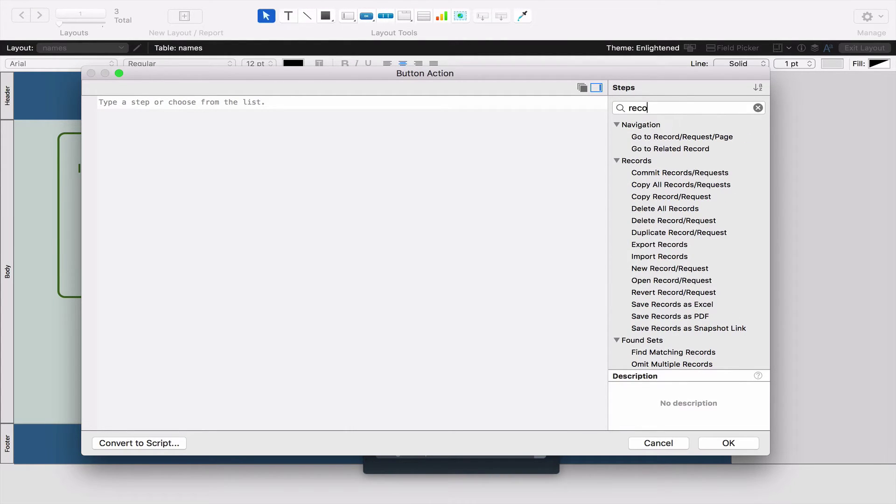
left_click(653, 140)
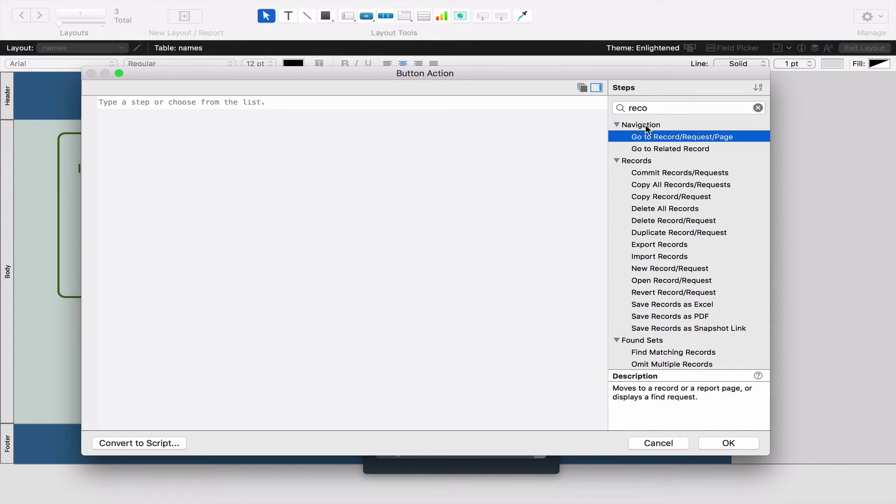
double_click(662, 136)
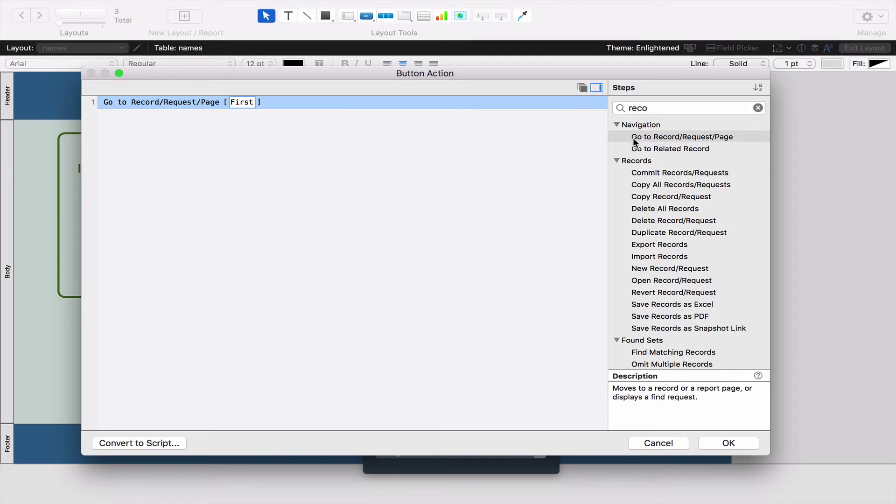
left_click(248, 102)
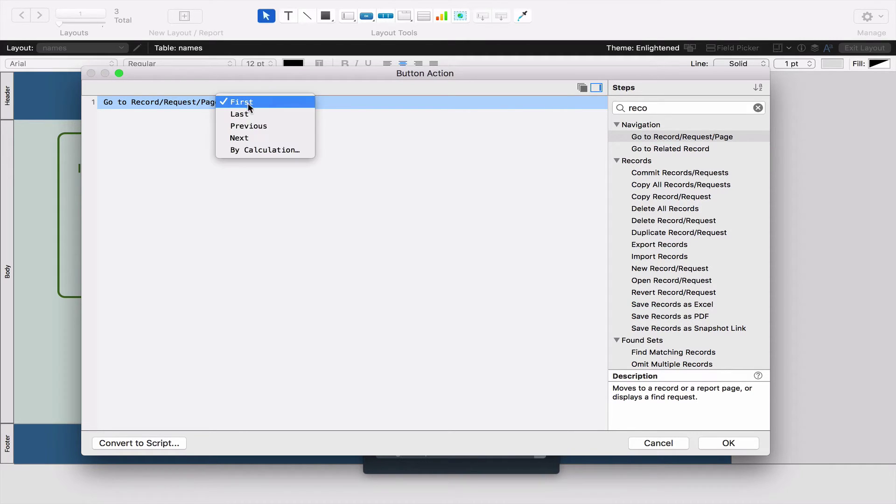
left_click(259, 127)
left_click(727, 443)
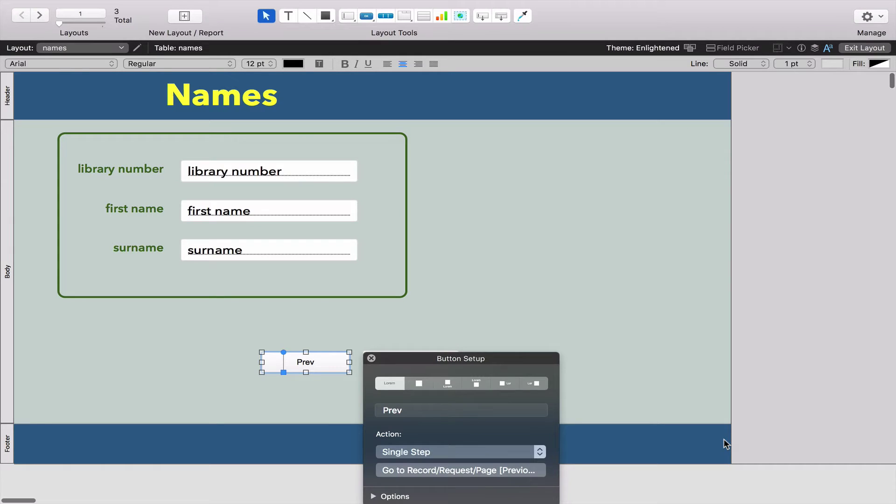
left_click(372, 360)
left_click(336, 382)
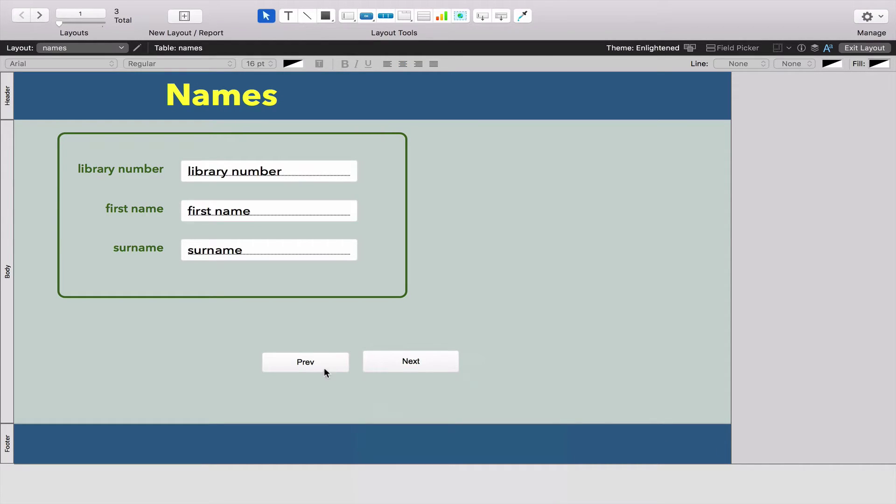
- Move Prev to the left with Next level beside it, and review Prev in the Inspector
left_click_drag(312, 362, 126, 357)
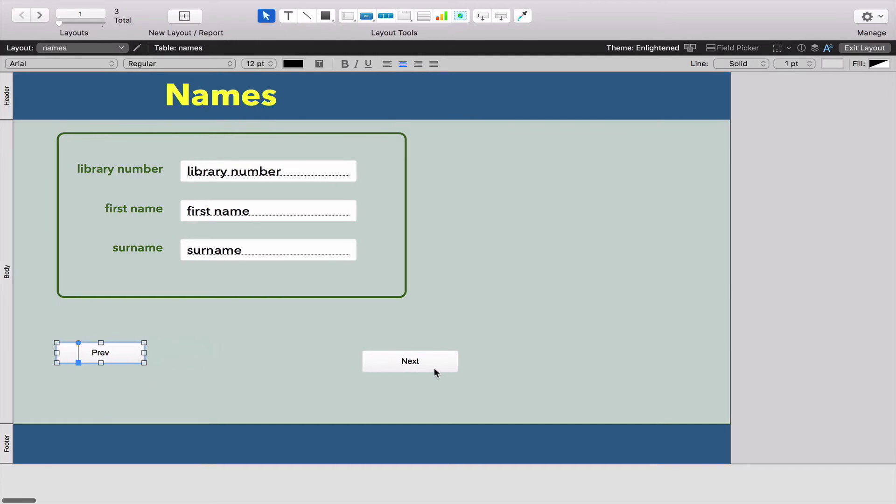
left_click_drag(455, 366, 391, 354)
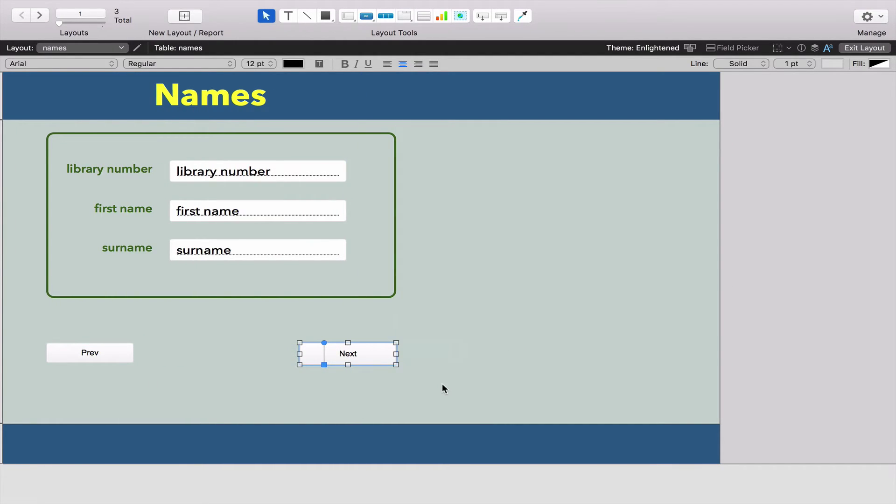
left_click(442, 384)
scroll(442, 389, "down", 1)
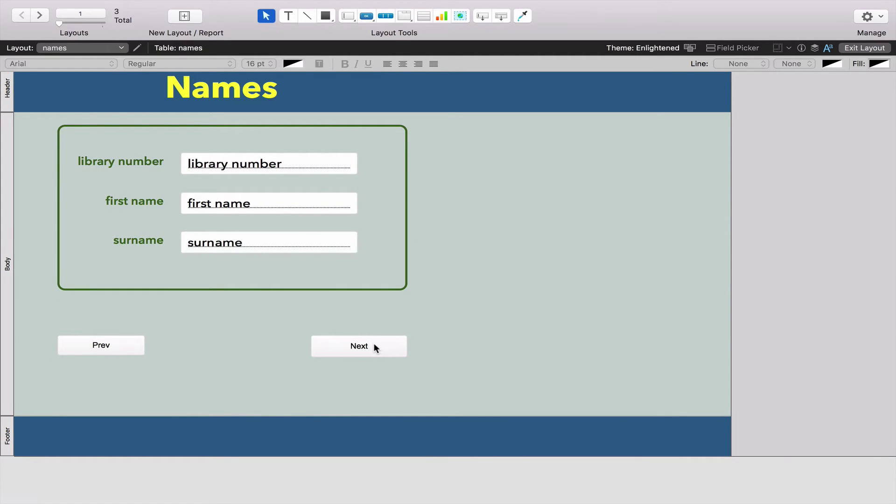
left_click(120, 346)
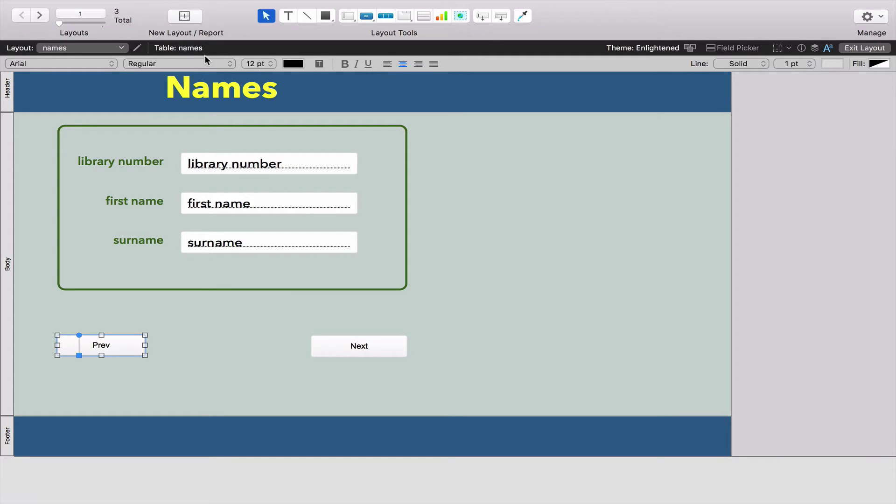
left_click(802, 48)
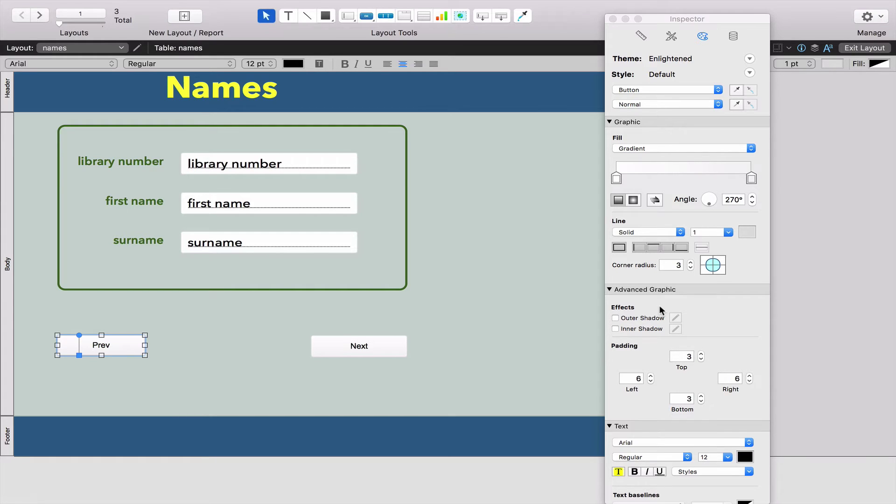
left_click(612, 19)
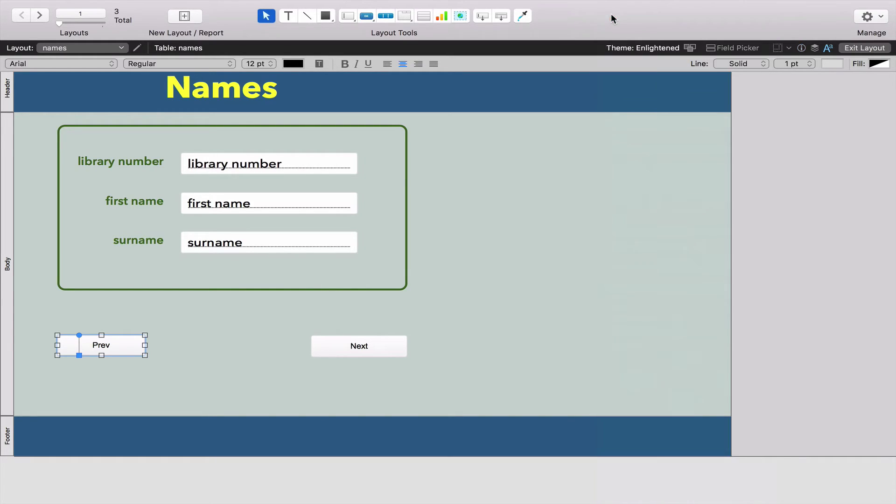
- In Browse mode, step through records with Next and Prev, ending on record 6 of 10
left_click(862, 45)
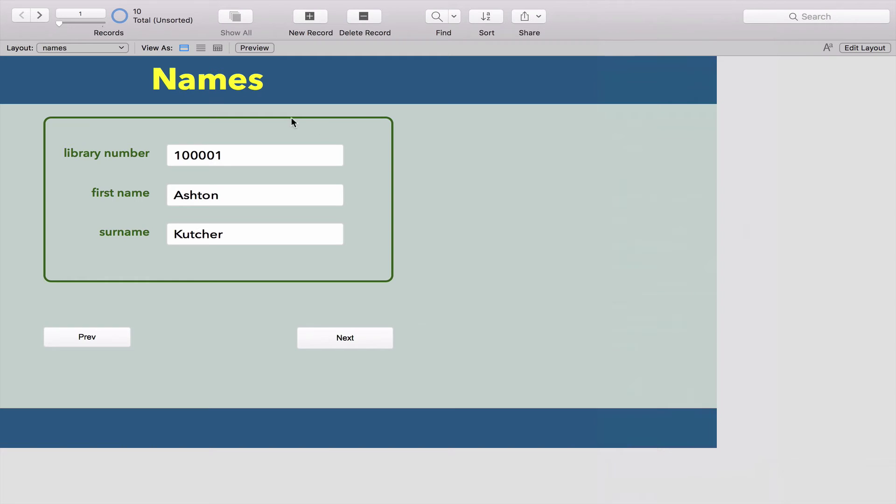
left_click(340, 338)
left_click(340, 338)
left_click(340, 338)
left_click(340, 338)
left_click(340, 338)
left_click(340, 338)
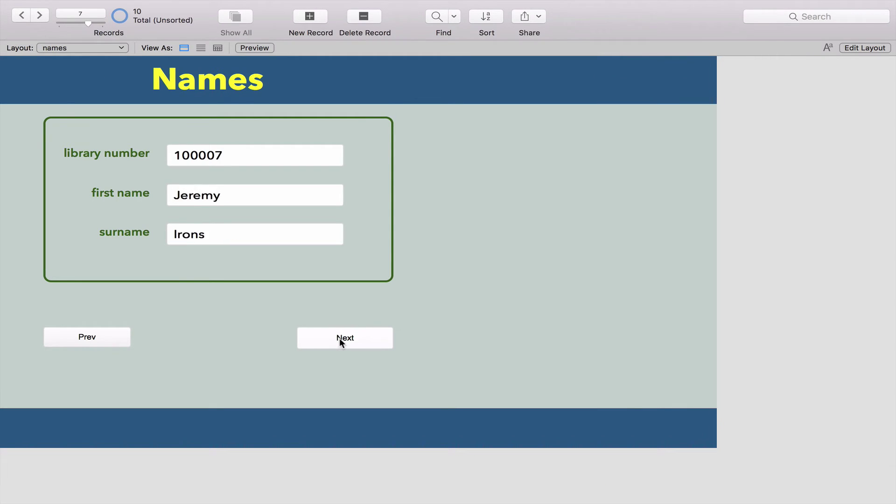
left_click(340, 338)
left_click(340, 338)
left_click(340, 338)
left_click(89, 338)
left_click(89, 337)
left_click(90, 337)
left_click(89, 338)
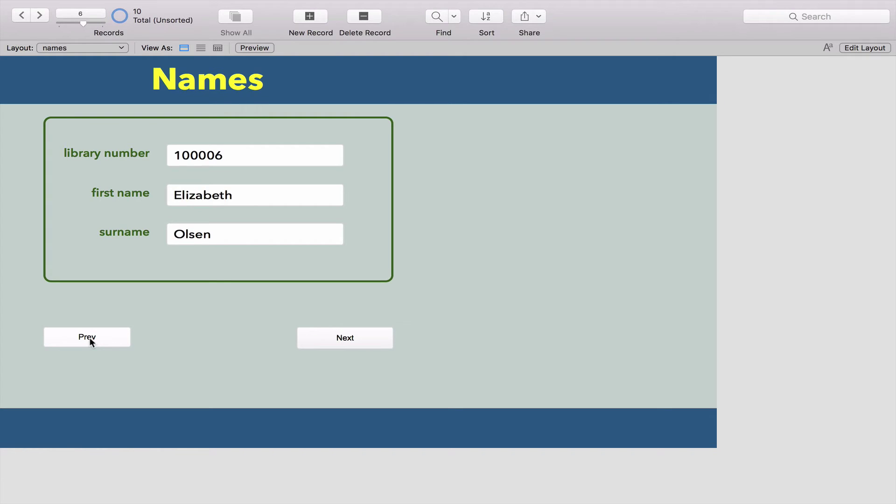
left_click(90, 337)
left_click(341, 345)
left_click(340, 345)
left_click(340, 344)
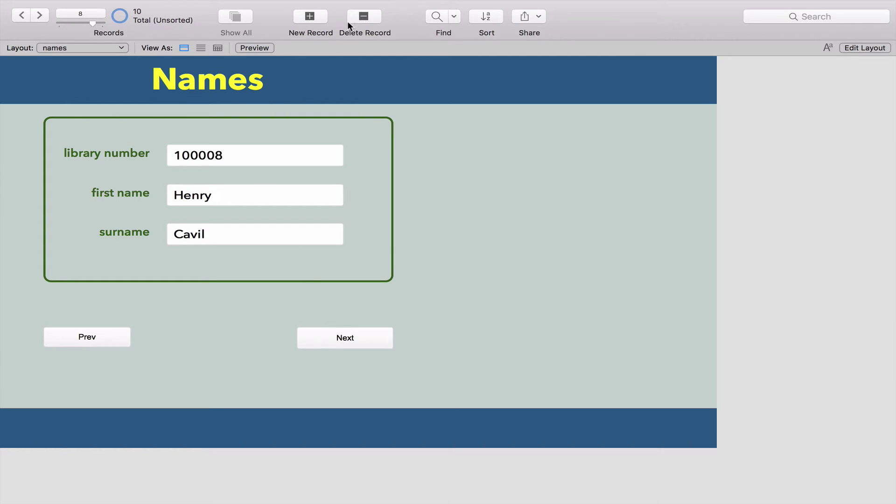
left_click(69, 344)
left_click(68, 345)
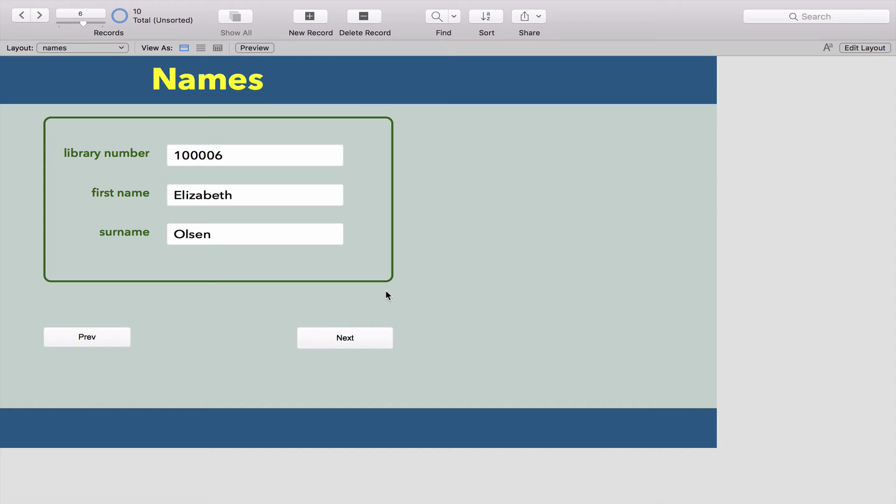
- Back in Layout mode, draw a button labelled 'Add Person' right of the fields
left_click(875, 49)
left_click(367, 16)
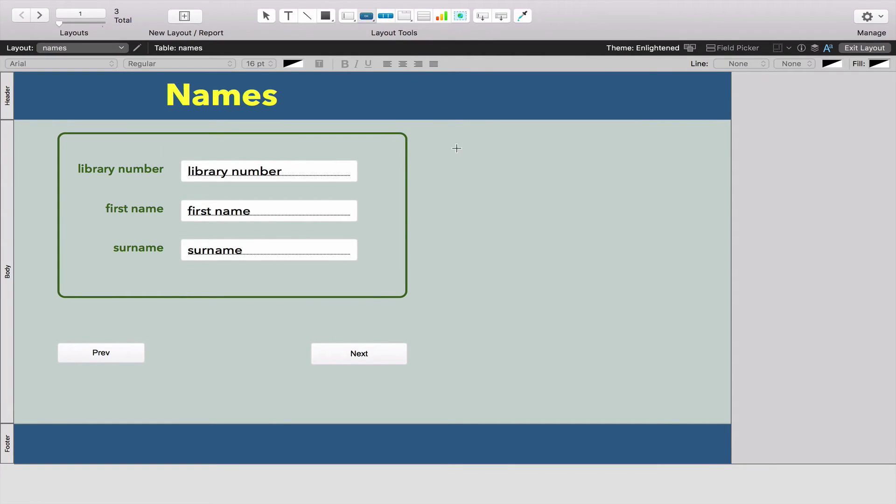
left_click_drag(456, 139, 570, 159)
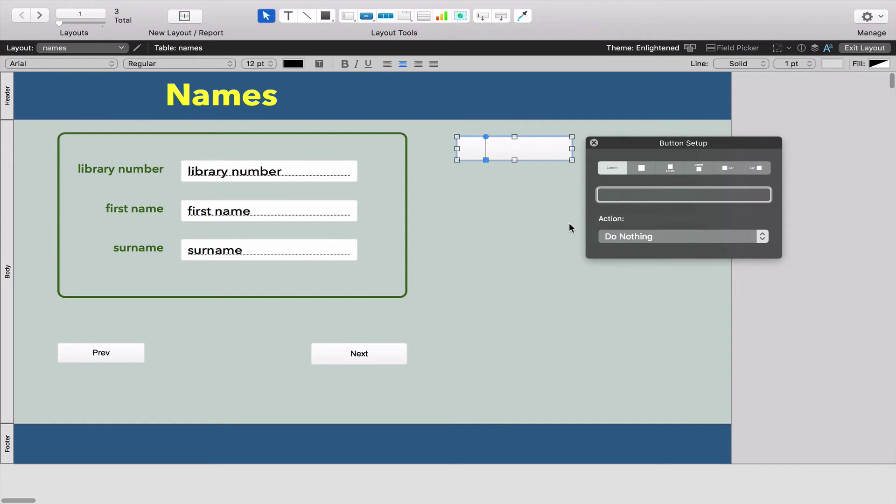
type("Add Person")
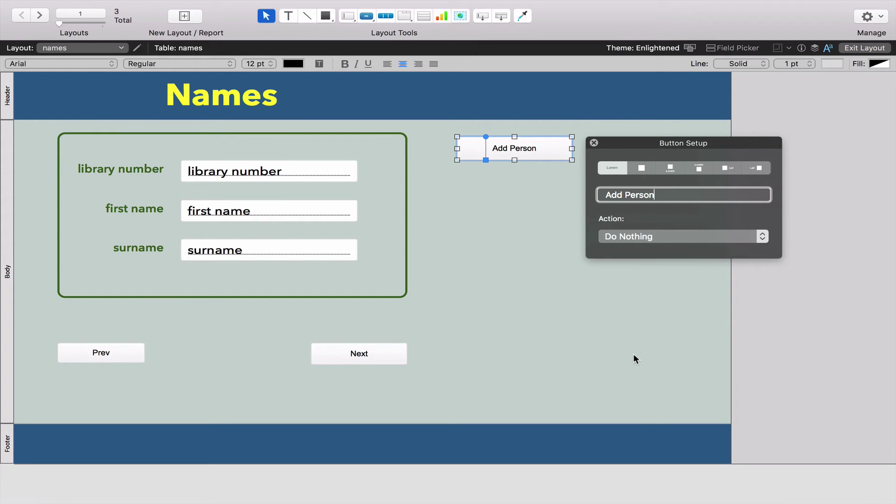
- Set the Add Person button's action to the single step New Record/Request
left_click(688, 236)
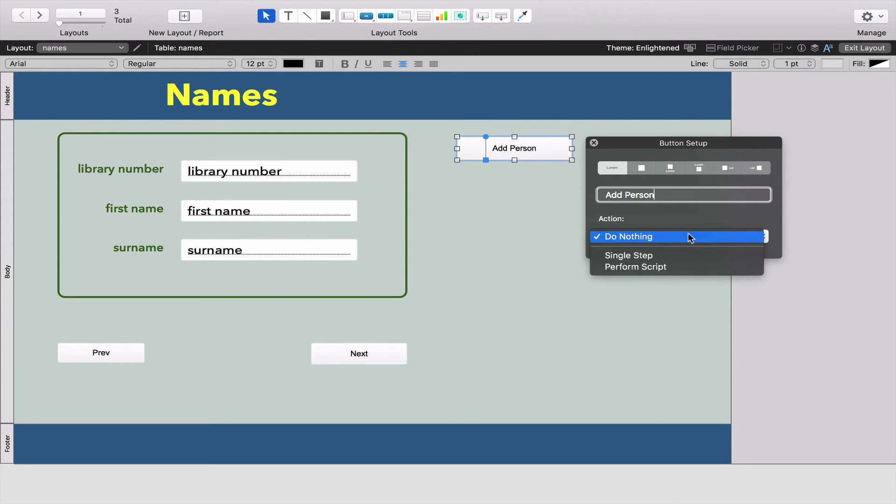
left_click(676, 254)
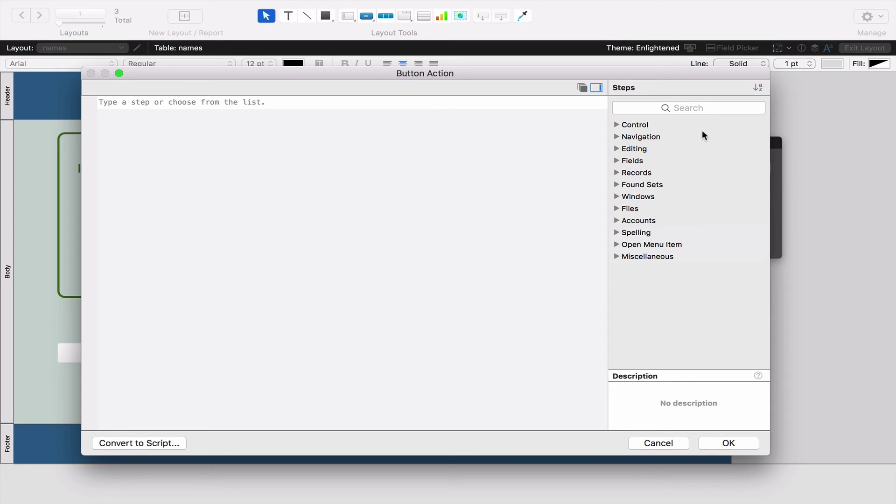
type("record")
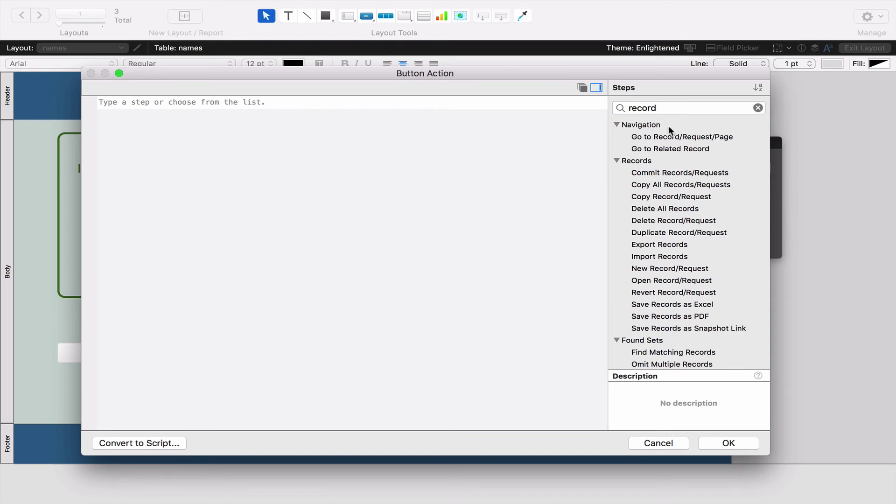
double_click(653, 270)
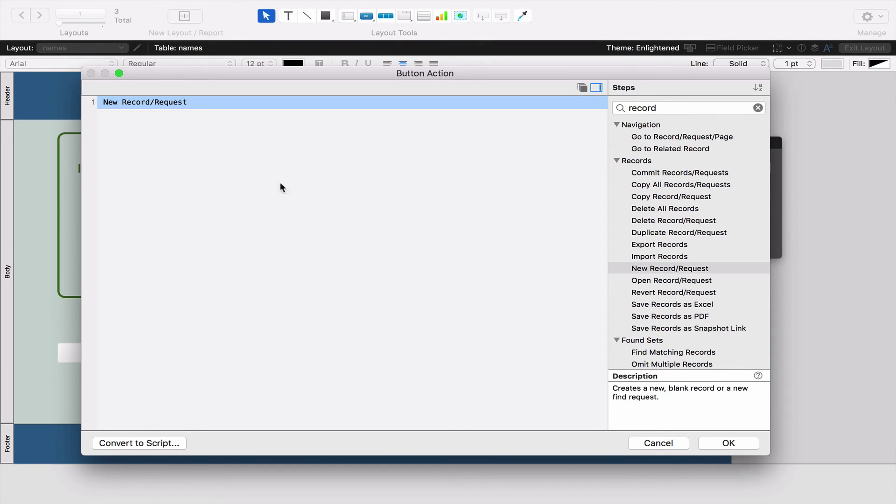
left_click(727, 443)
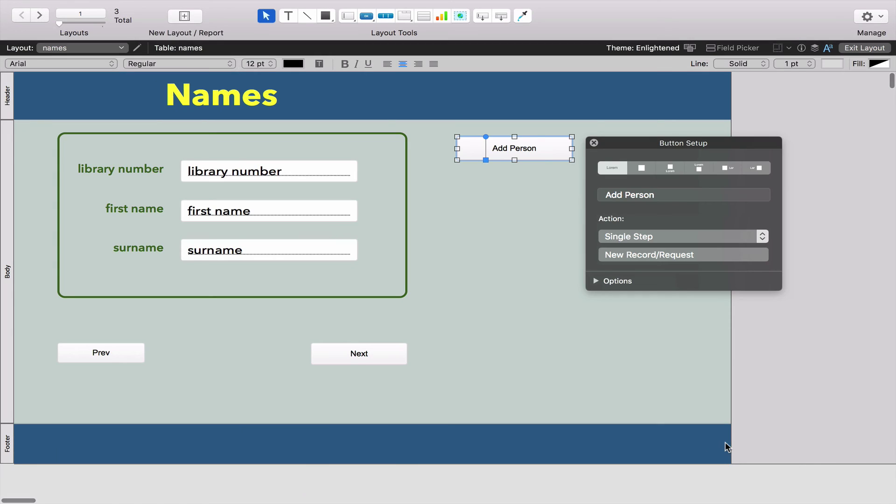
left_click(594, 142)
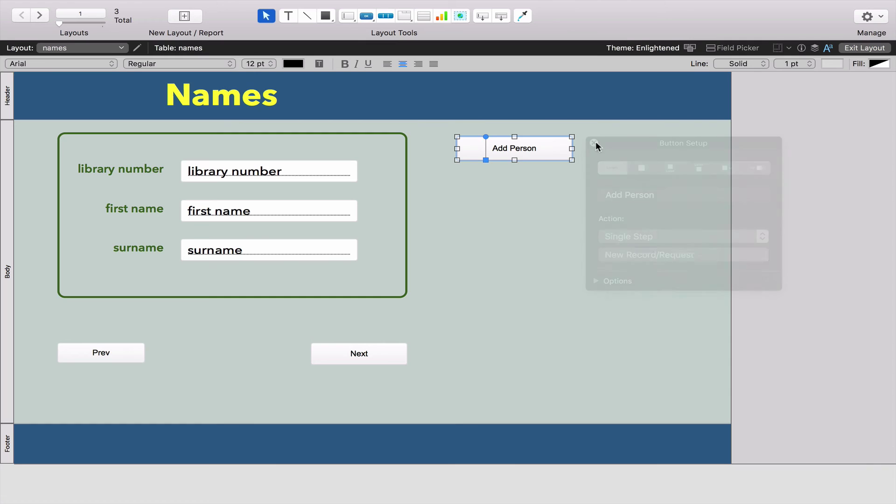
- In Browse mode, use Add Person to create blank record 11 of 11
left_click(859, 47)
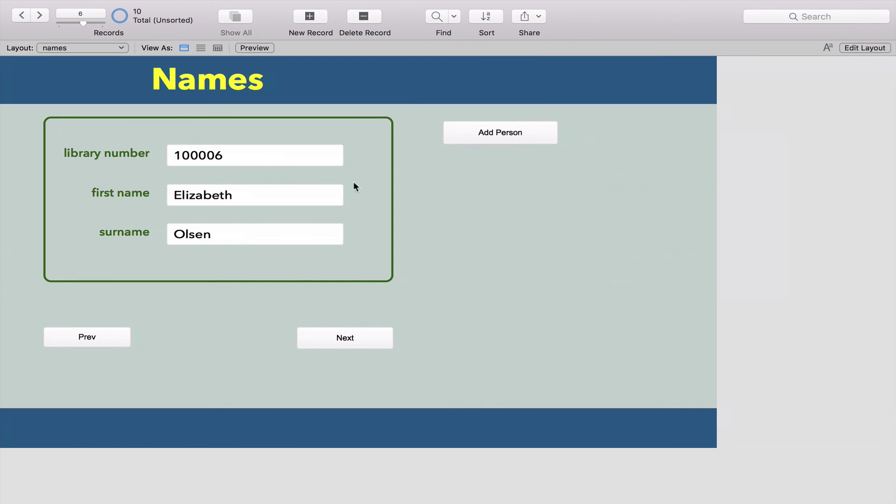
left_click(490, 135)
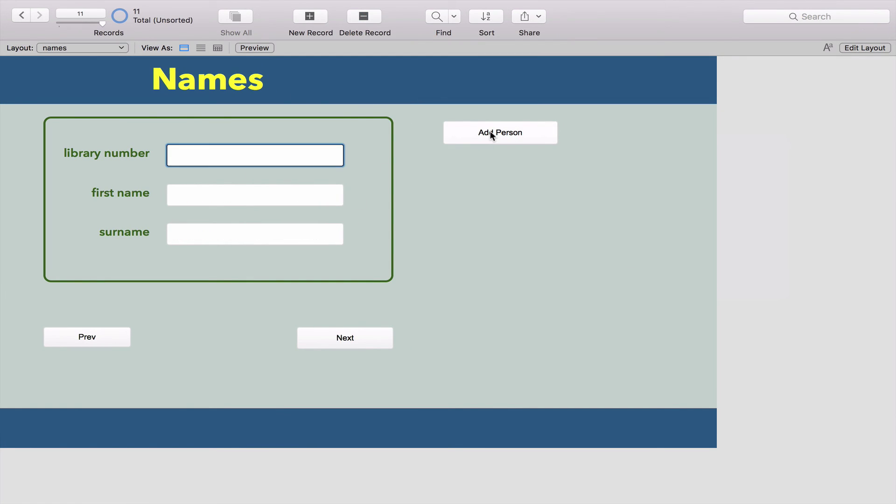